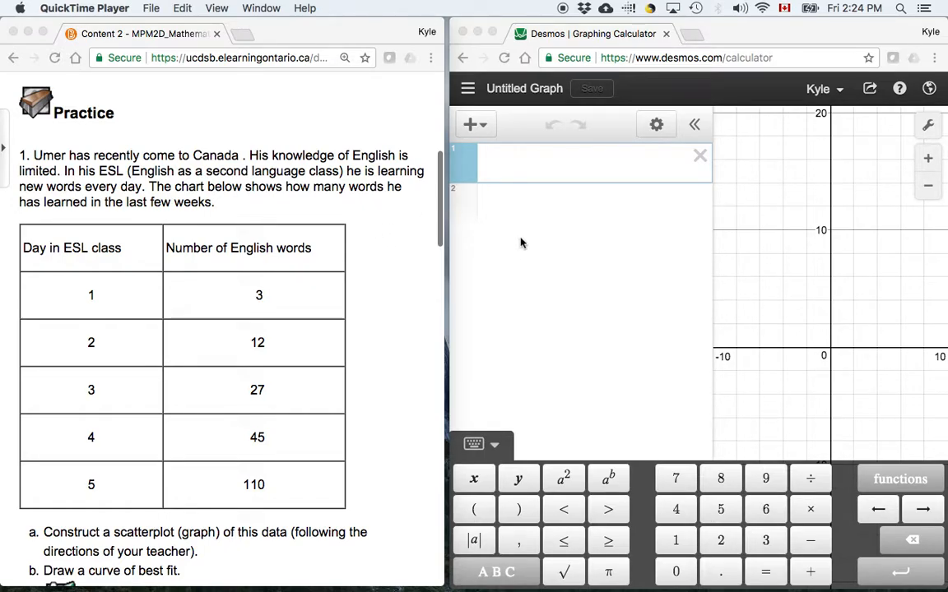
Insert a table and enter the x values 1, 2, 3, 4 and 5 for the days in ESL class
left_click(472, 123)
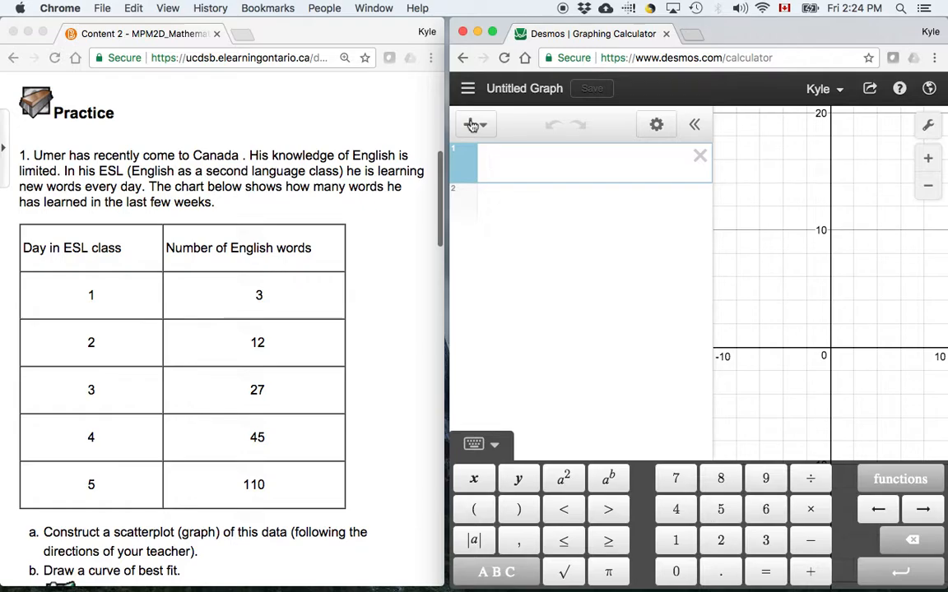
left_click(475, 124)
left_click(504, 229)
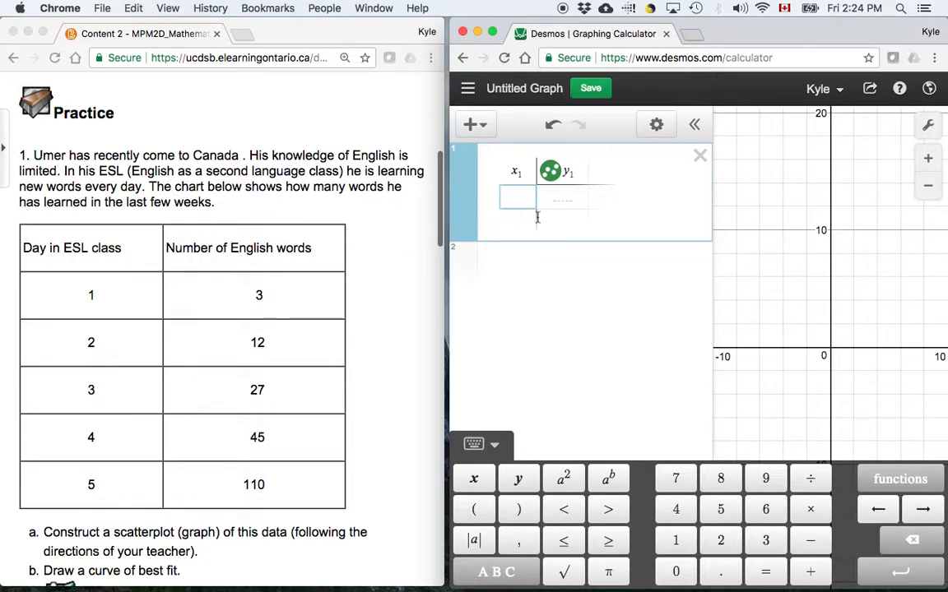
type("1")
key("Return")
type("2")
key("Return")
type("3")
key("Return")
type("4")
key("Return")
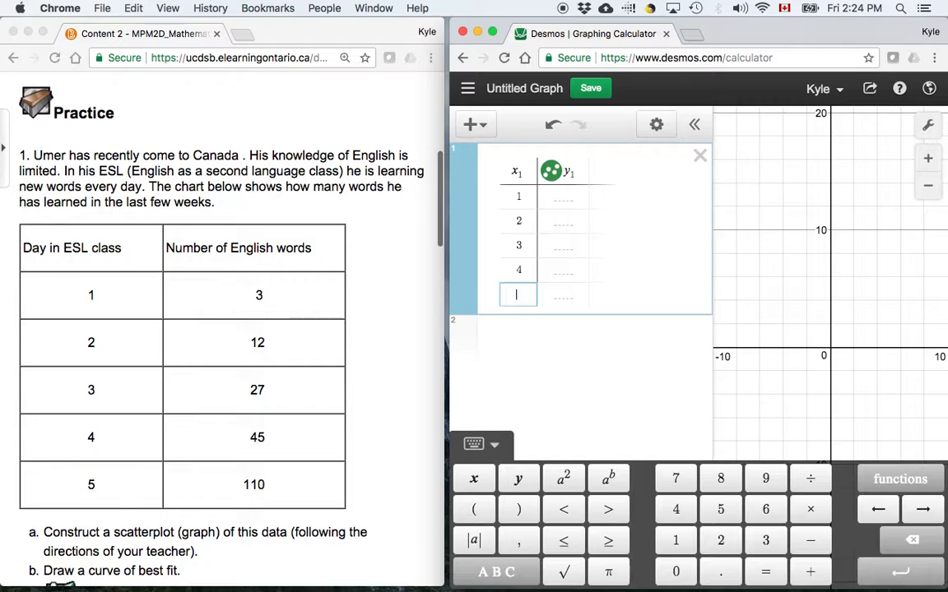
type("5")
Fill the table's y column with the numbers of English words: 3, 12, 27, 45 and 110
key("Up")
key("Right")
key("Up")
key("Up")
key("Up")
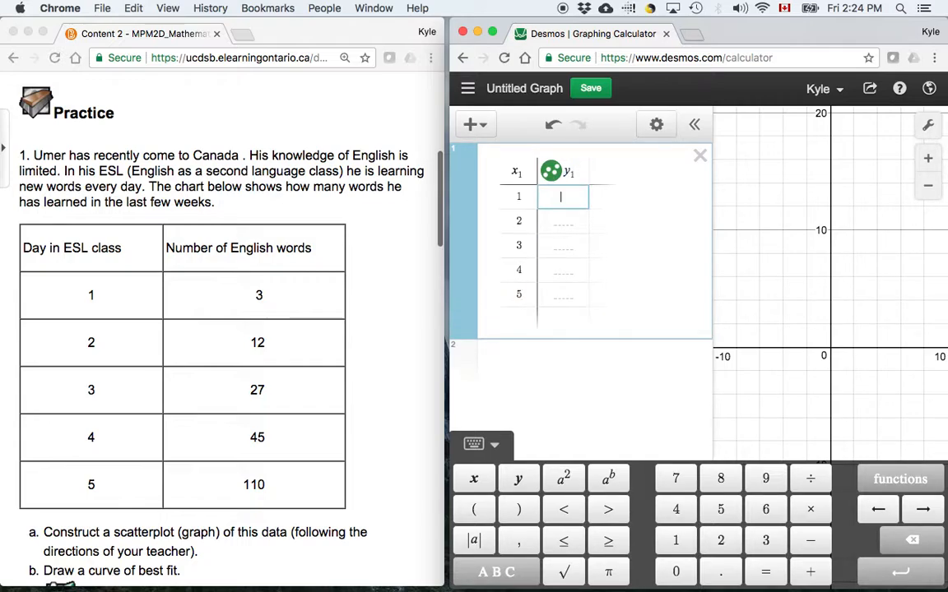
type("3")
key("Return")
type("12")
key("Return")
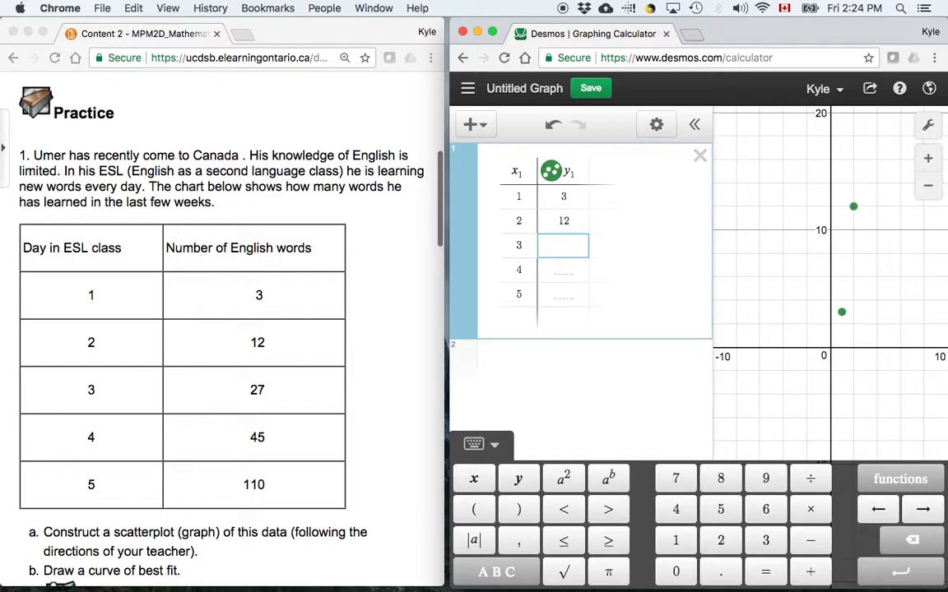
type("27")
key("Return")
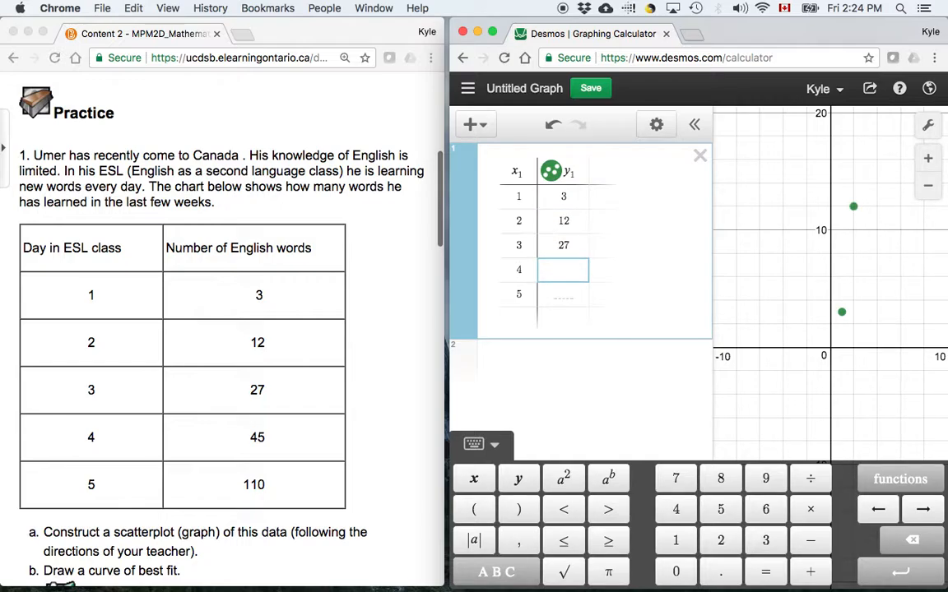
type("45")
key("Return")
type("110")
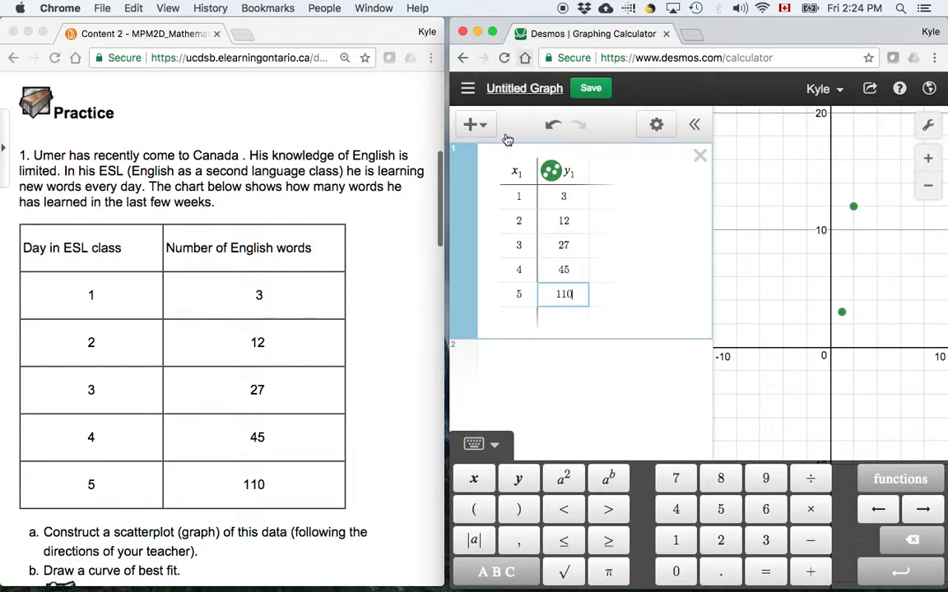
Enlarge the graphing calculator window to full screen
left_click(492, 32)
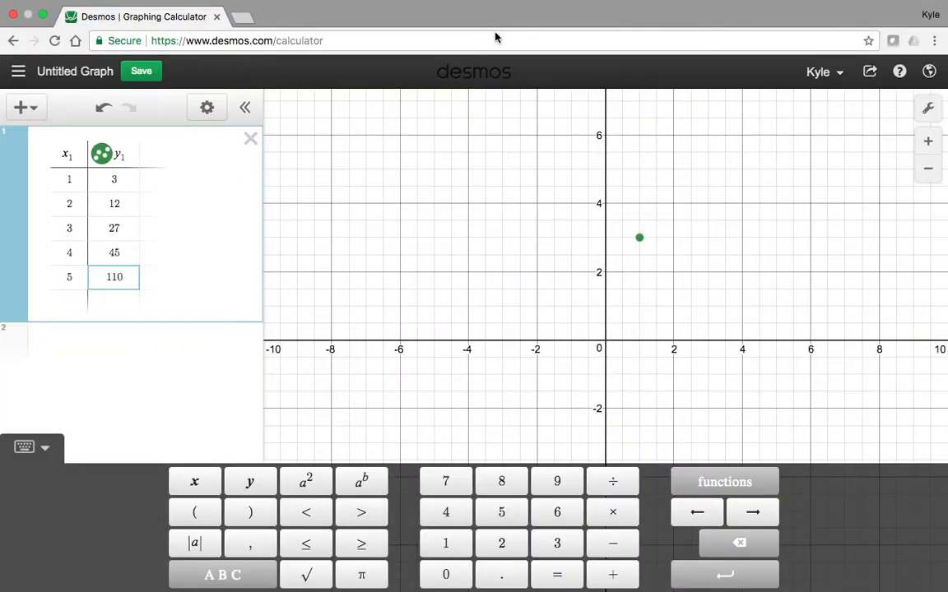
left_click(534, 247)
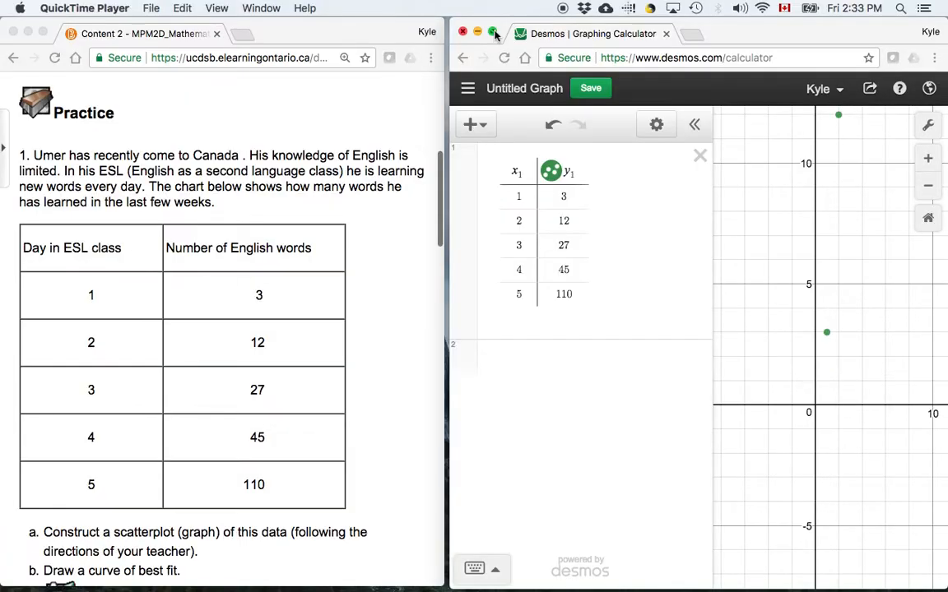
left_click(493, 32)
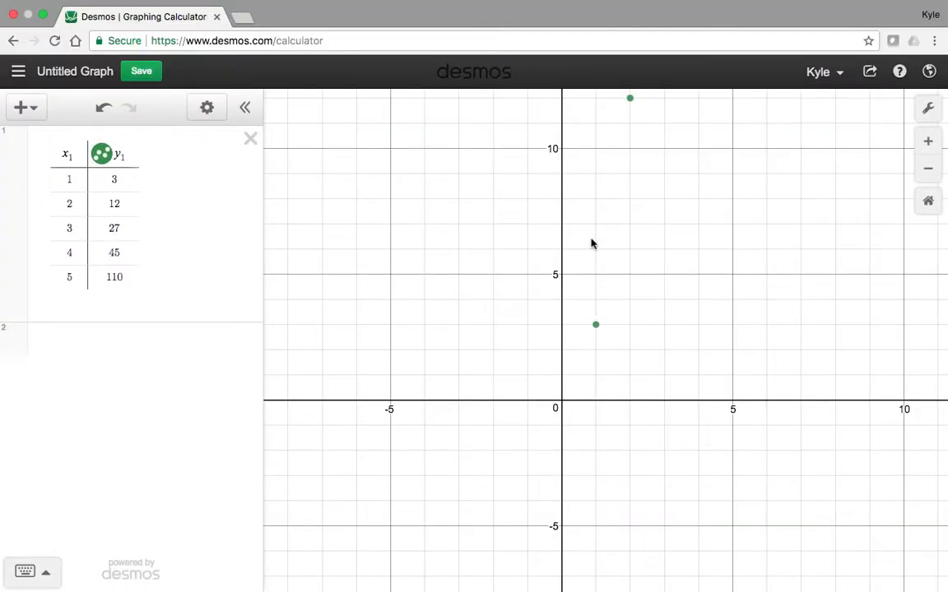
Zoom out and shift the graph to view all five plotted data points
left_click(690, 268)
left_click_drag(690, 269, 529, 373)
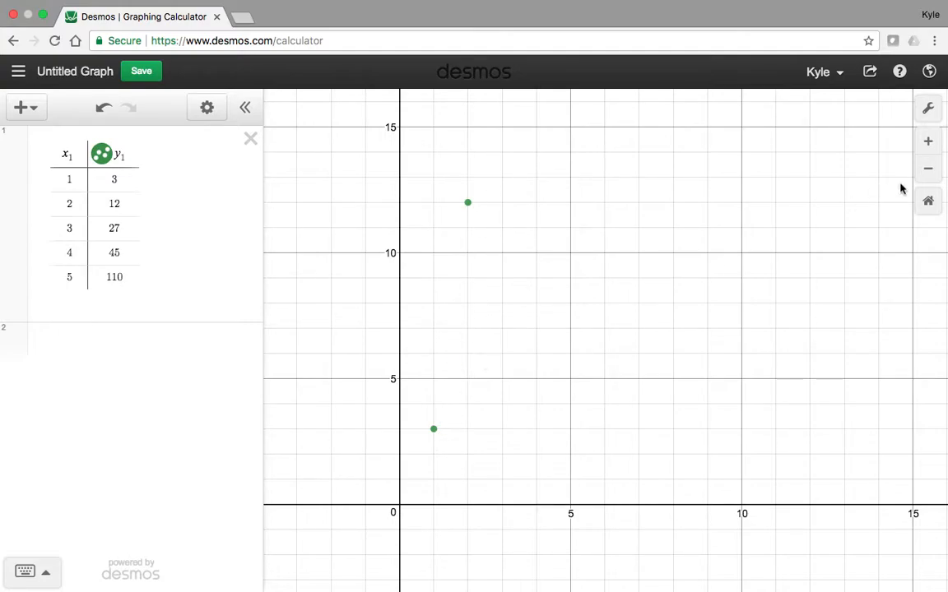
left_click(924, 171)
left_click(924, 172)
left_click(923, 174)
left_click(922, 177)
left_click_drag(640, 230, 588, 344)
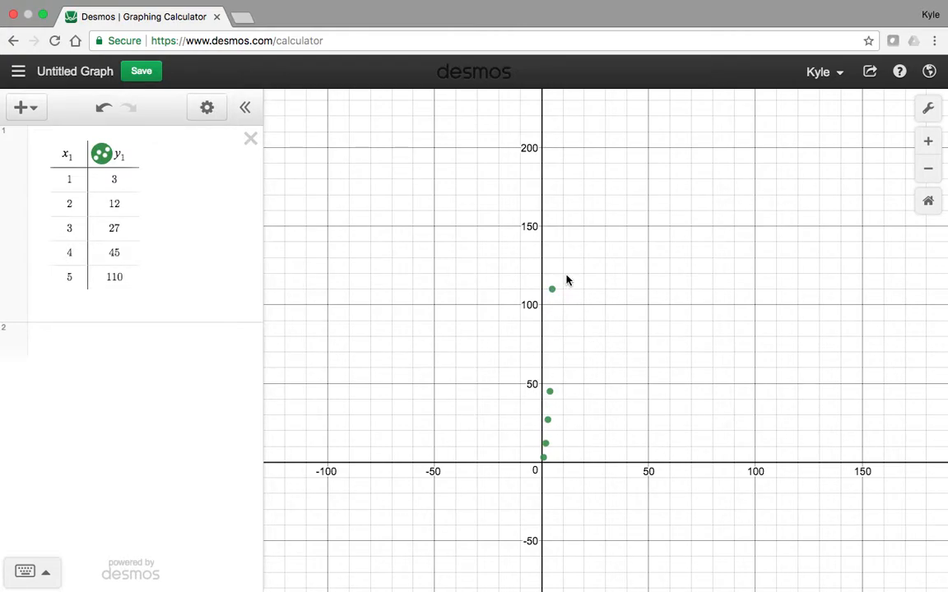
left_click_drag(648, 368, 515, 355)
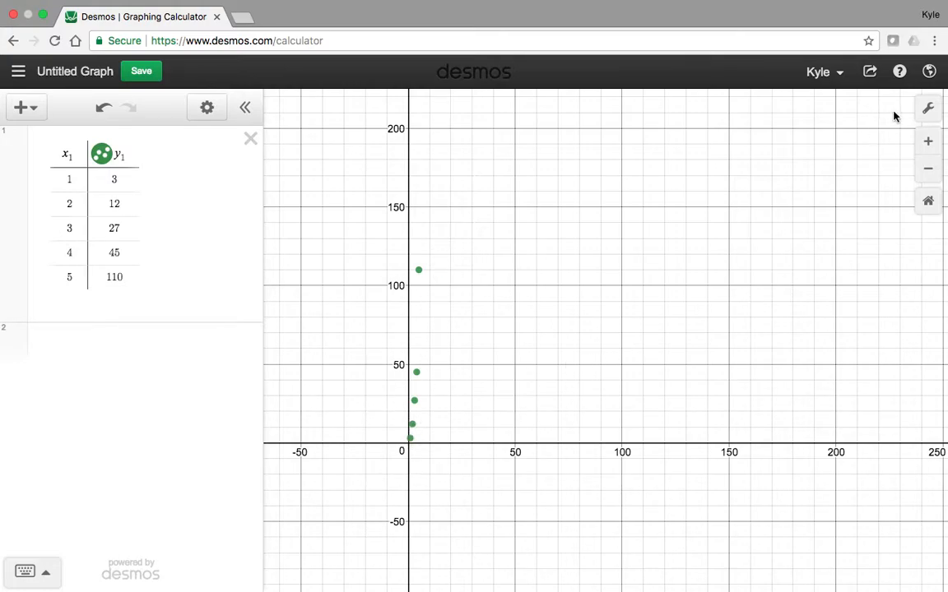
Set the graph's x-axis range from −2 to 8
left_click(929, 111)
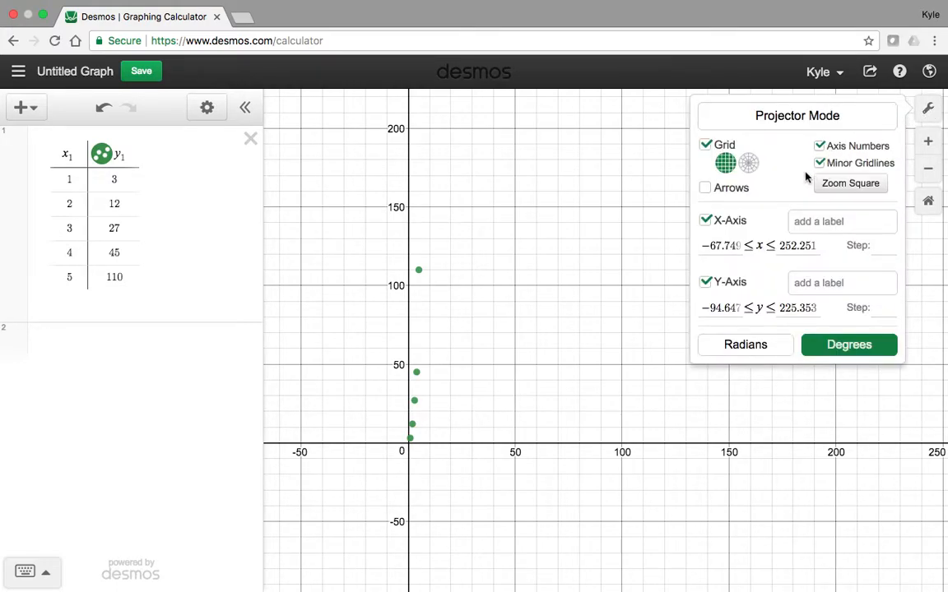
left_click(706, 248)
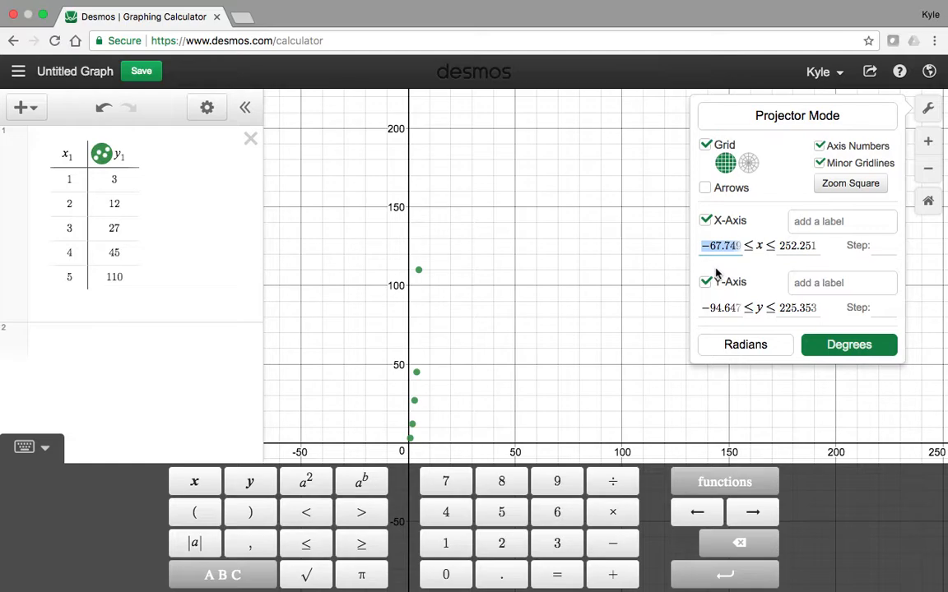
type("-2")
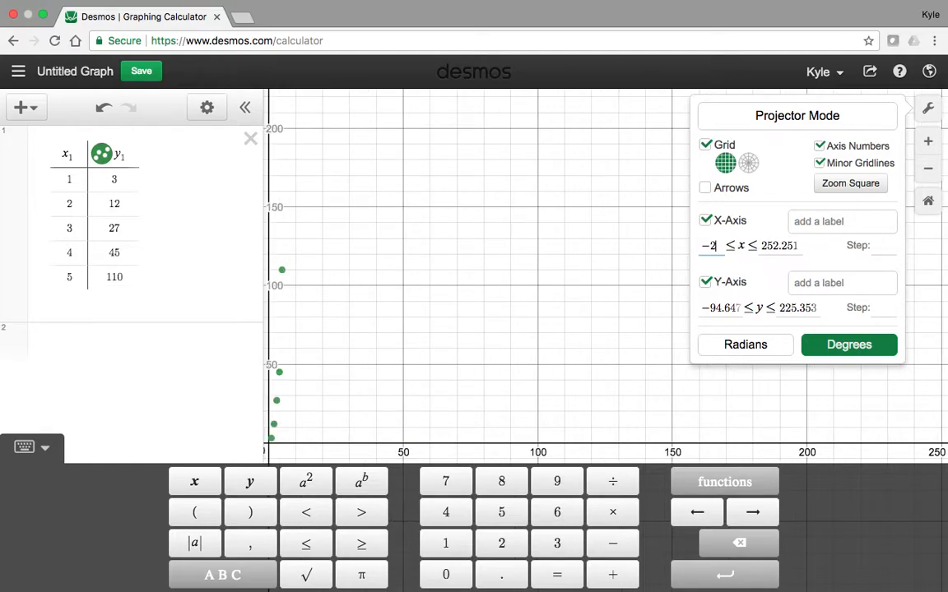
double_click(764, 246)
left_click(804, 246)
left_click_drag(802, 246, 746, 248)
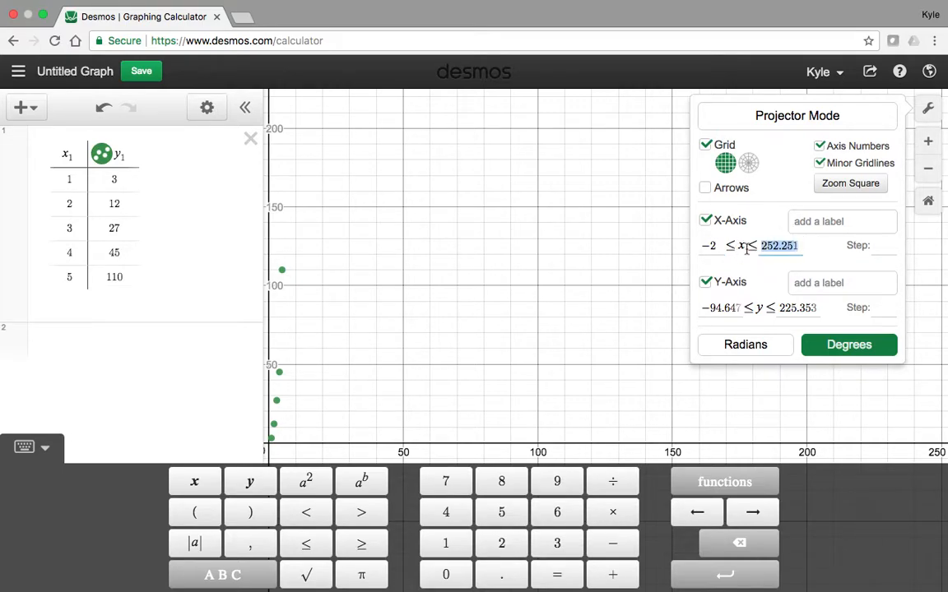
type("8")
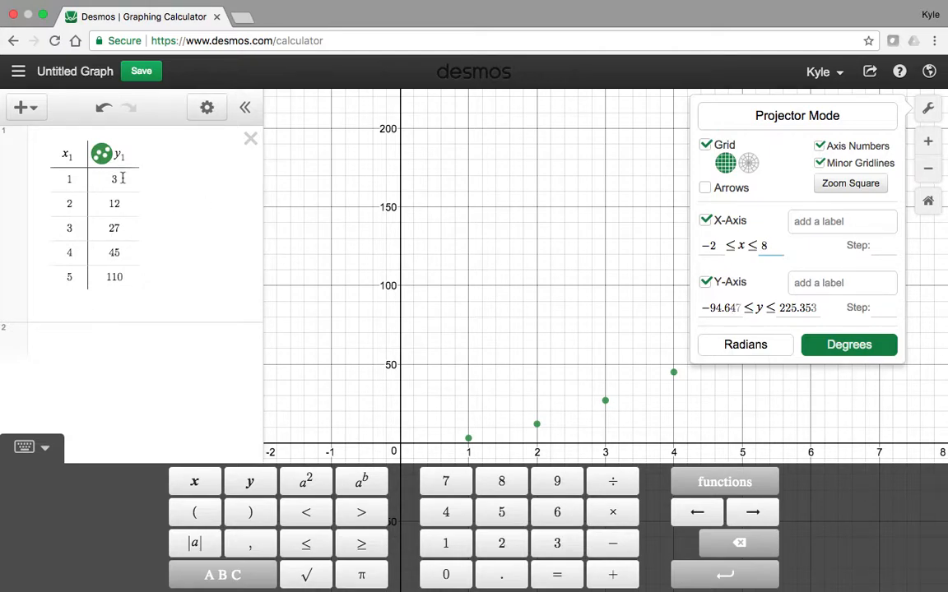
Set the y-axis range from −5 to 120 and hide the on-screen keypad
left_click_drag(740, 308, 704, 307)
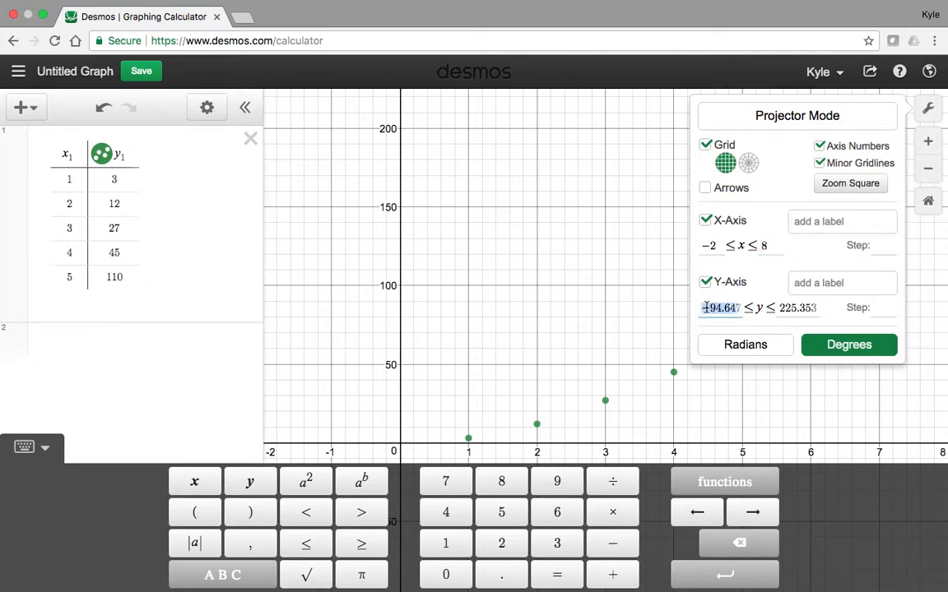
type("-")
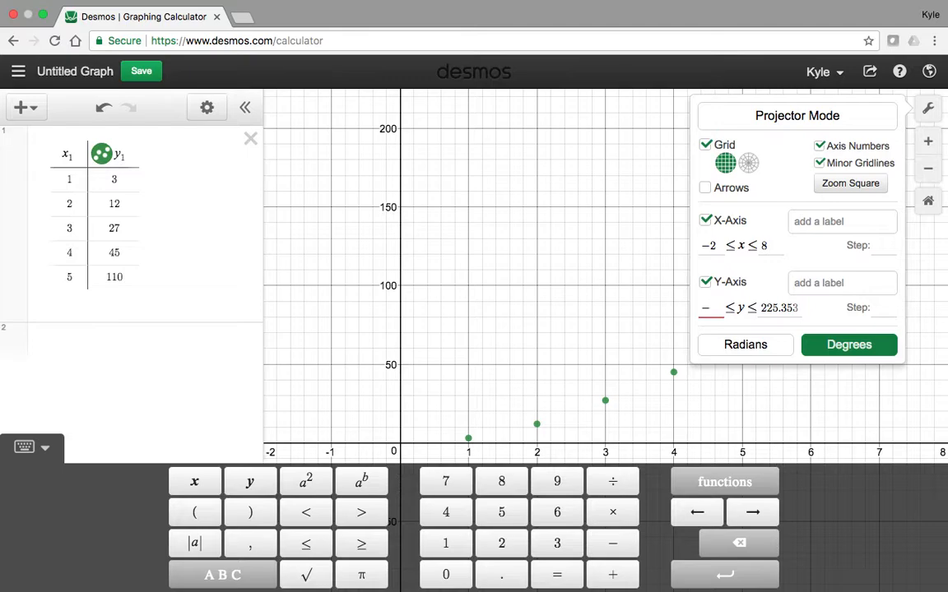
type("5")
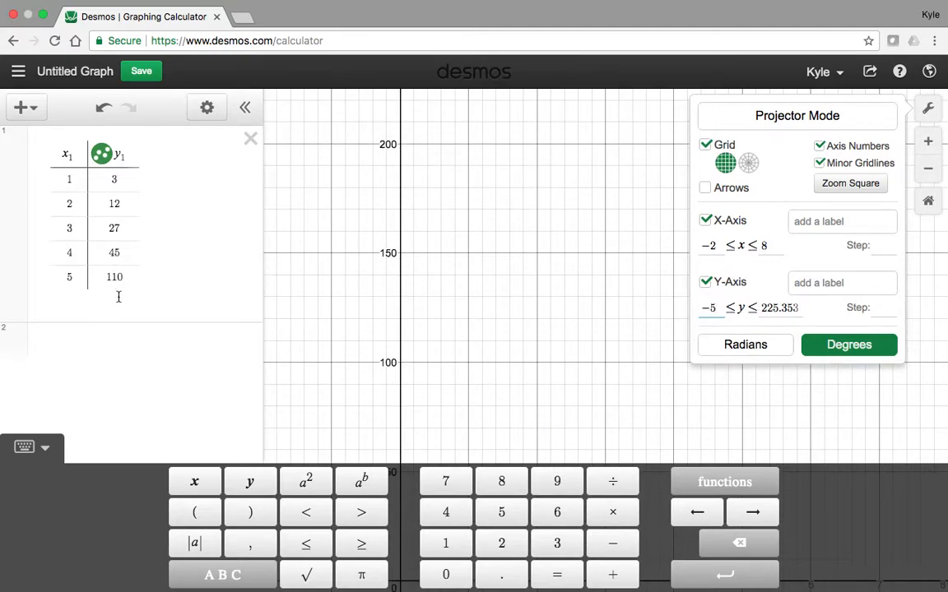
left_click_drag(763, 311, 730, 304)
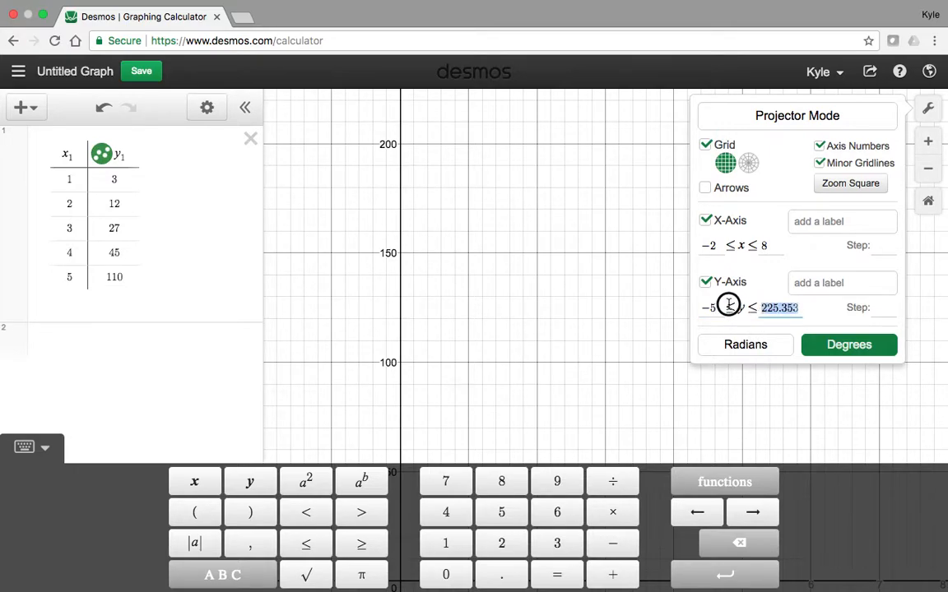
type("120")
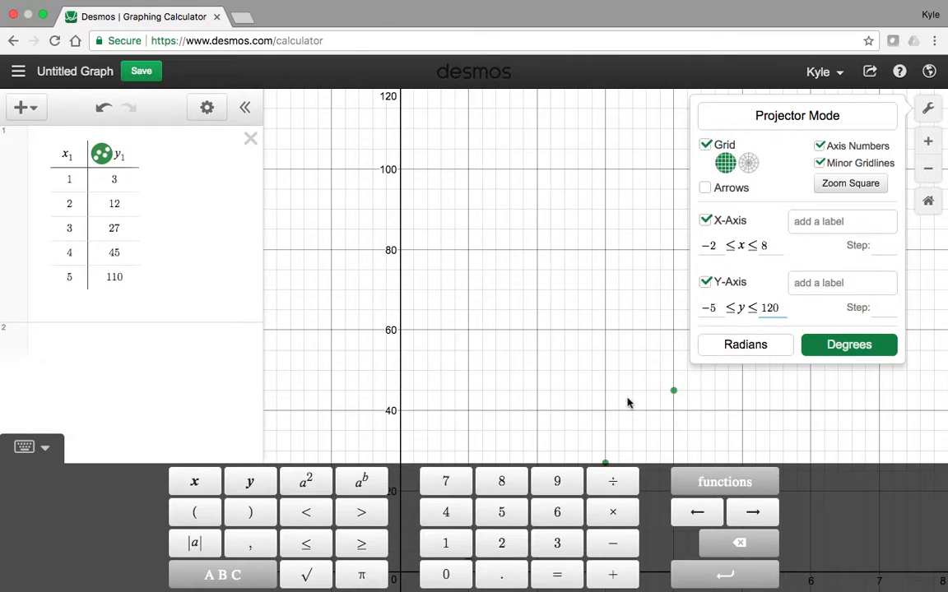
left_click(25, 447)
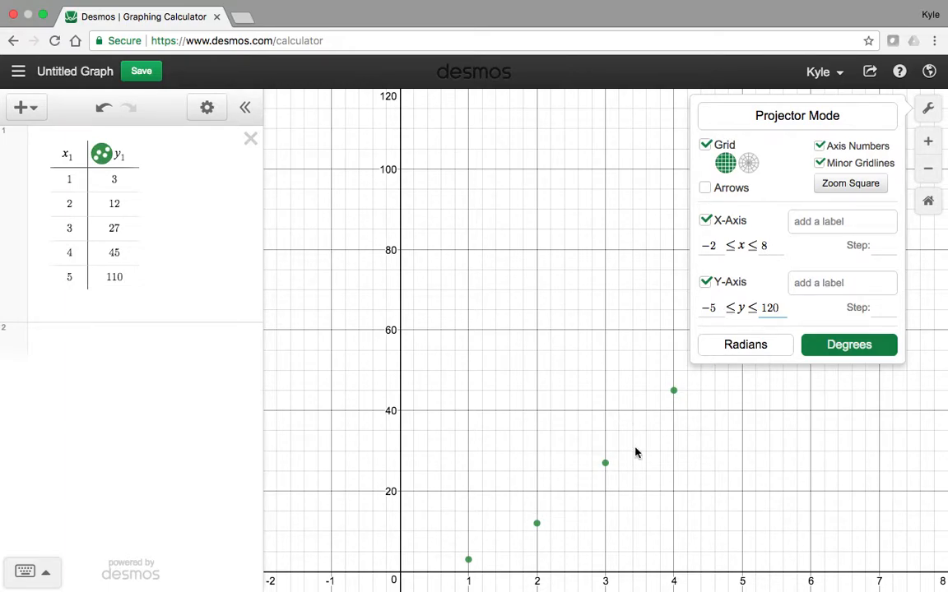
Label the x-axis "Days in ESL" and the y-axis "English Words", and close the graph settings
left_click(845, 220)
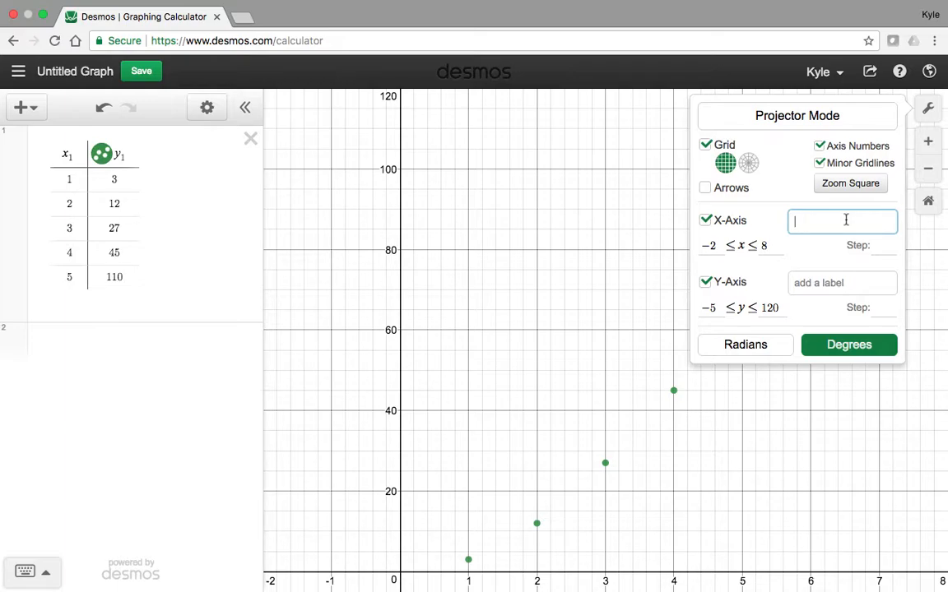
type("Days in ")
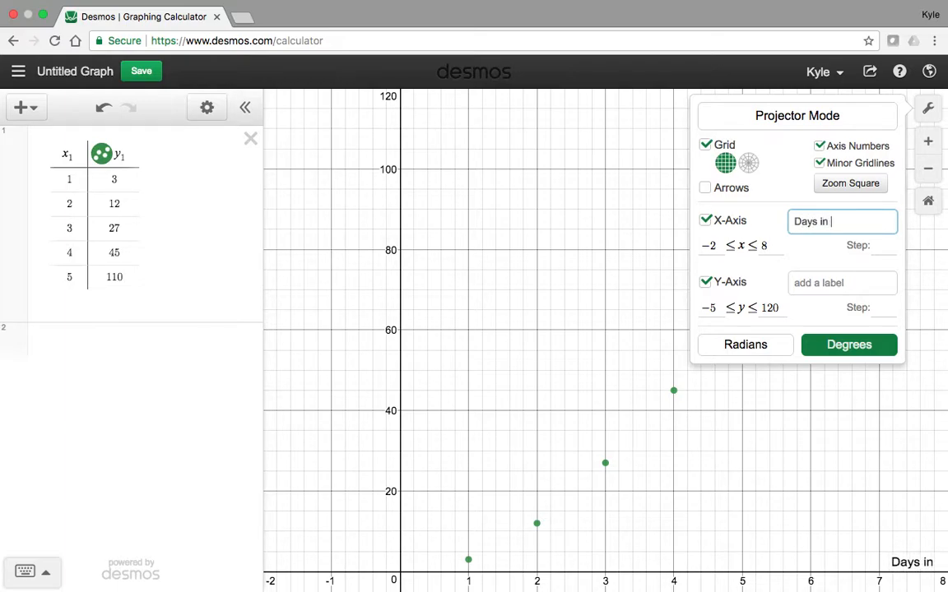
type("ESL")
left_click(858, 287)
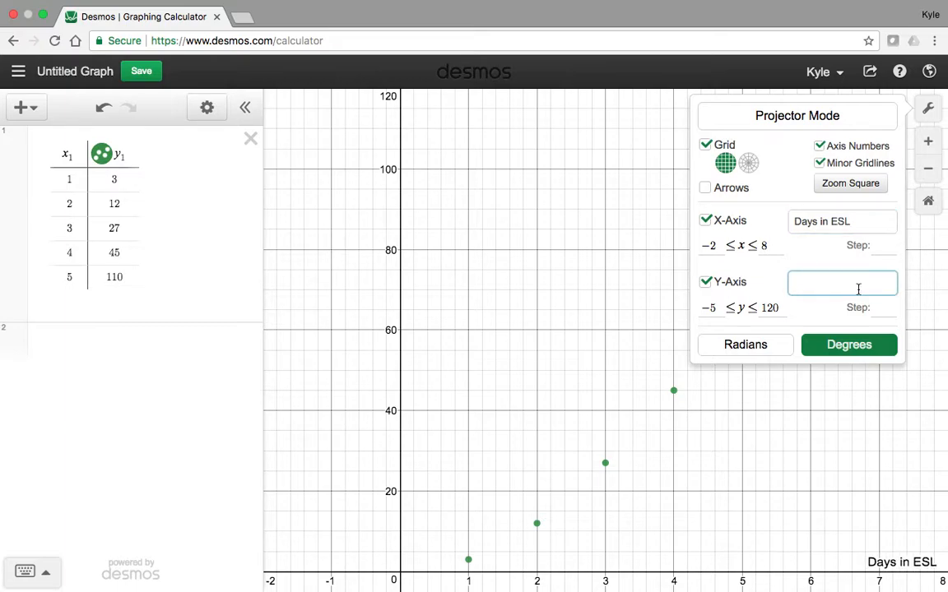
type("English Words")
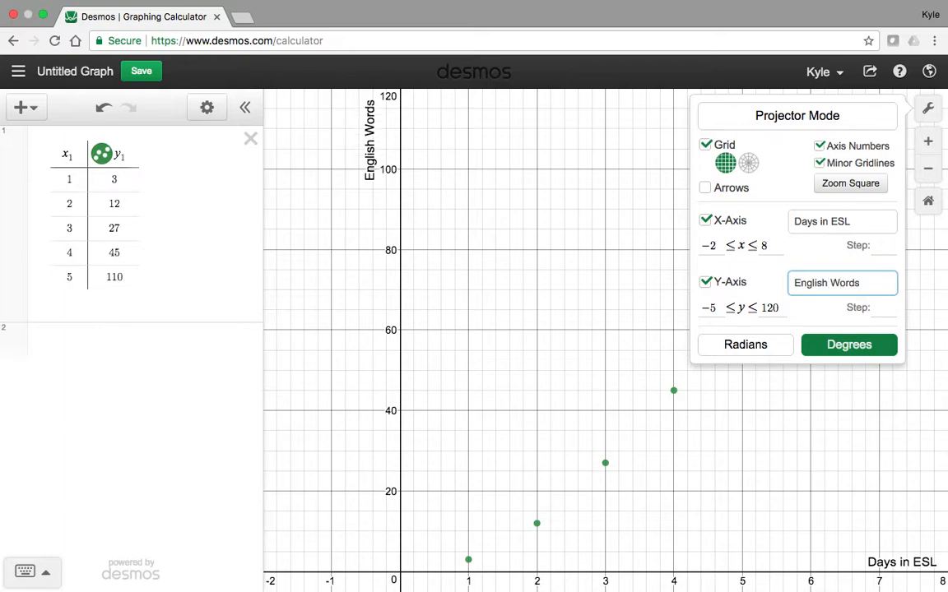
left_click(755, 401)
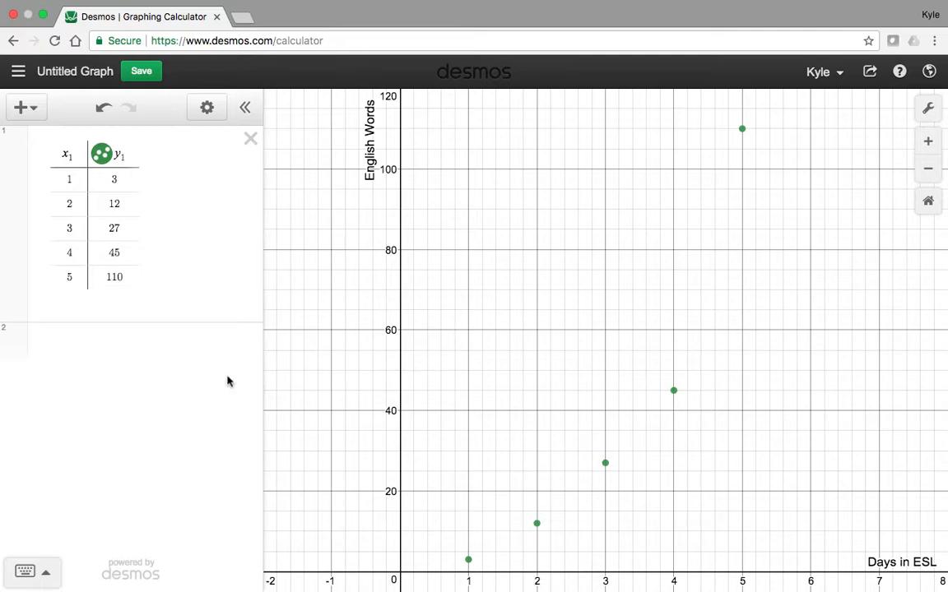
Add the expression y = ax² + bx + c above the table and create sliders for a, b and c
left_click(25, 110)
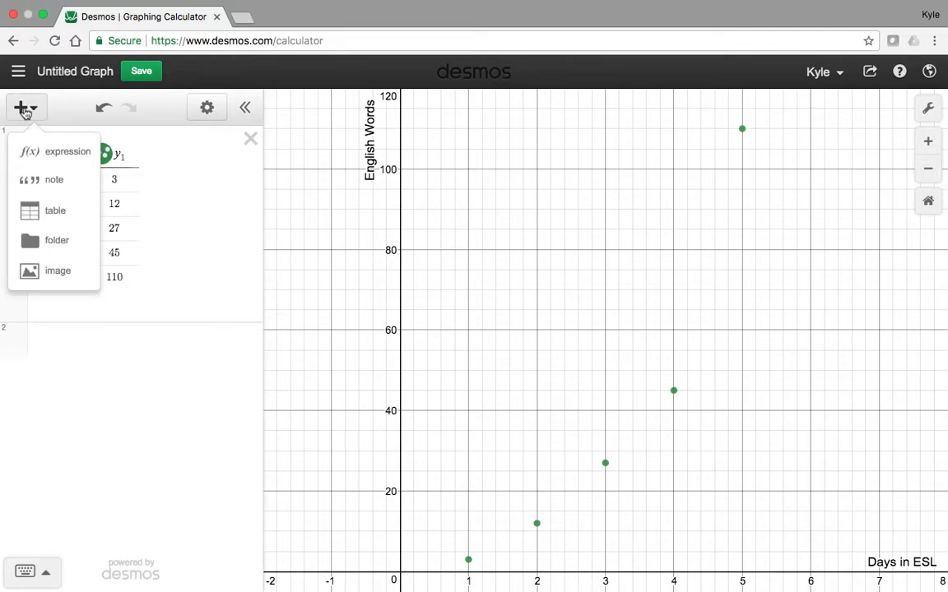
left_click(82, 107)
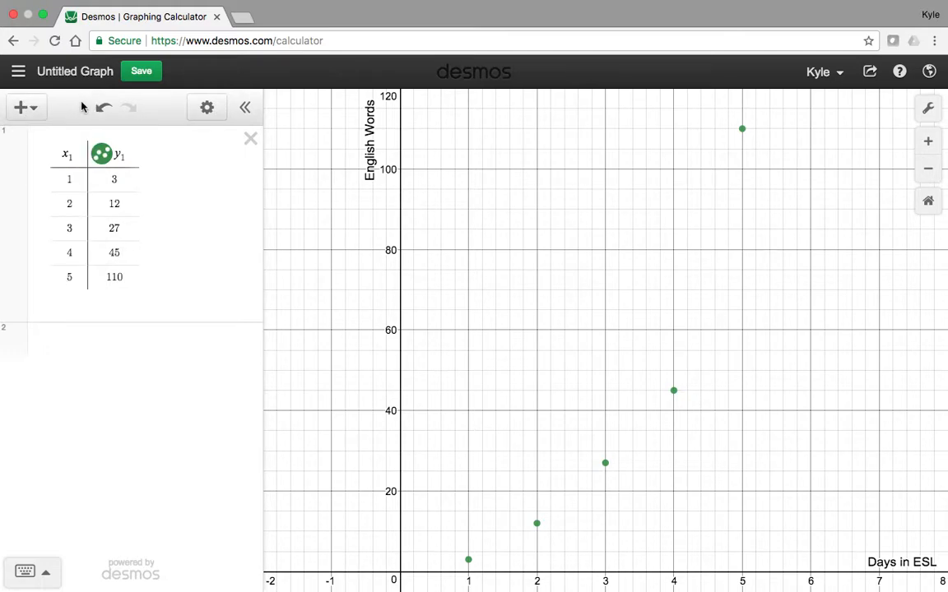
left_click(19, 108)
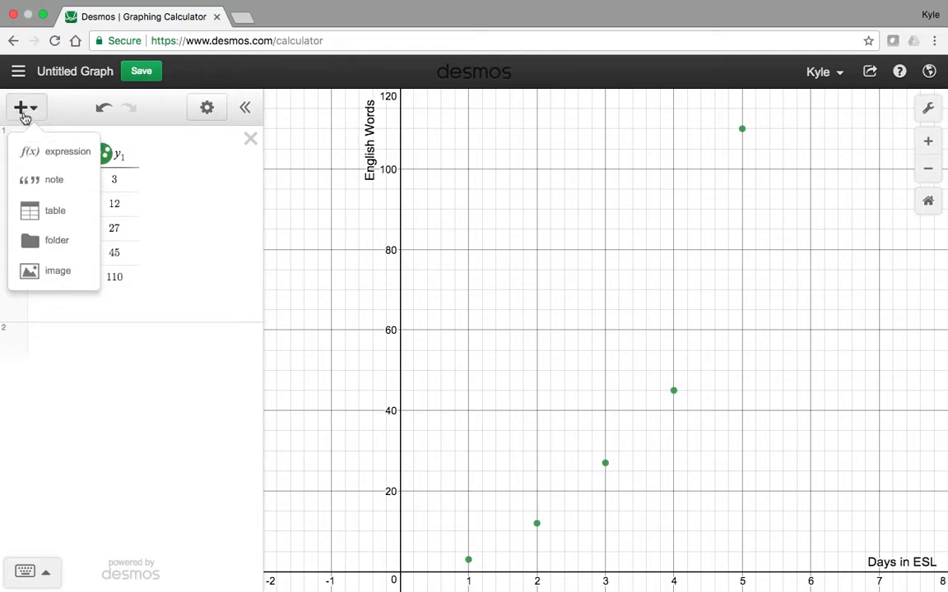
left_click(44, 152)
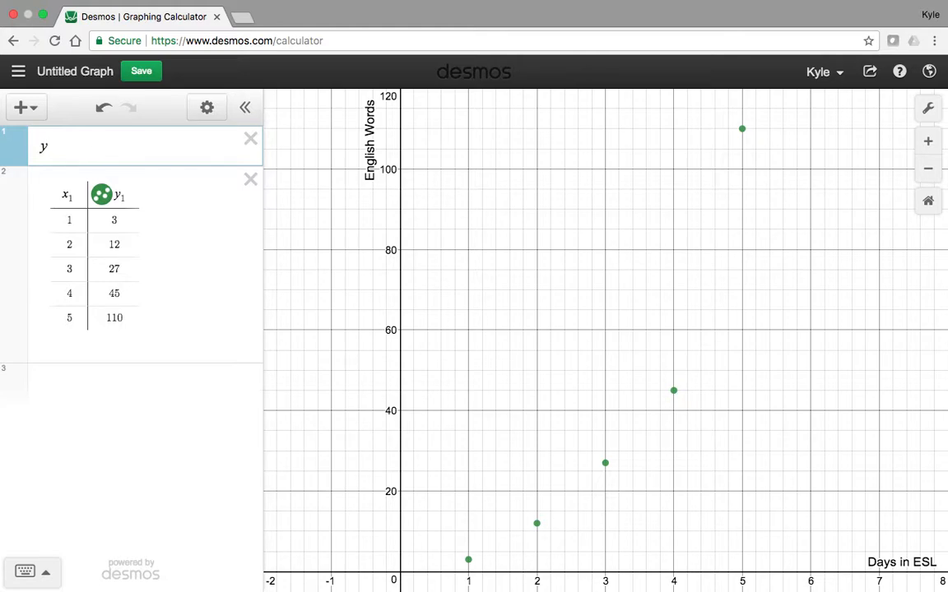
type("y=ax")
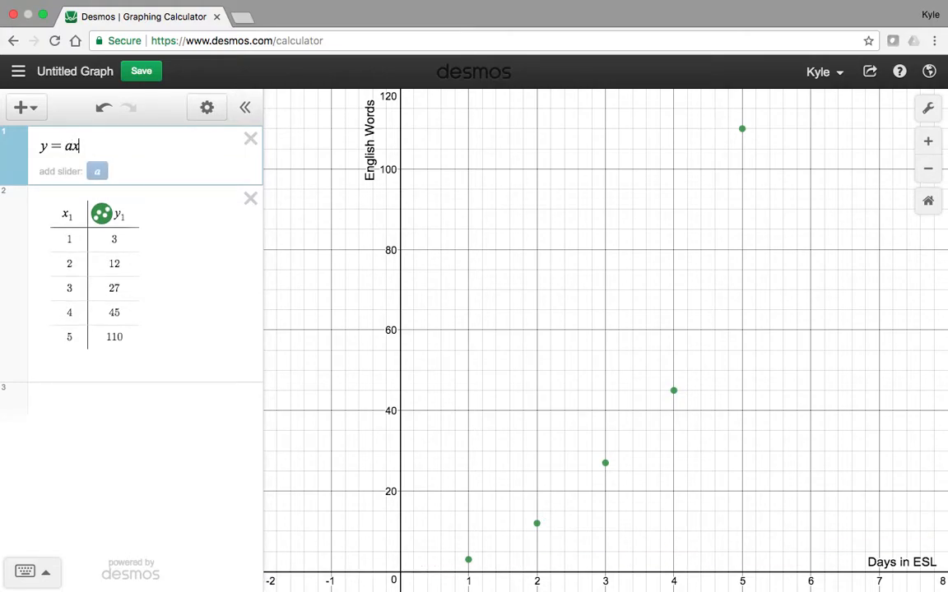
type("^2")
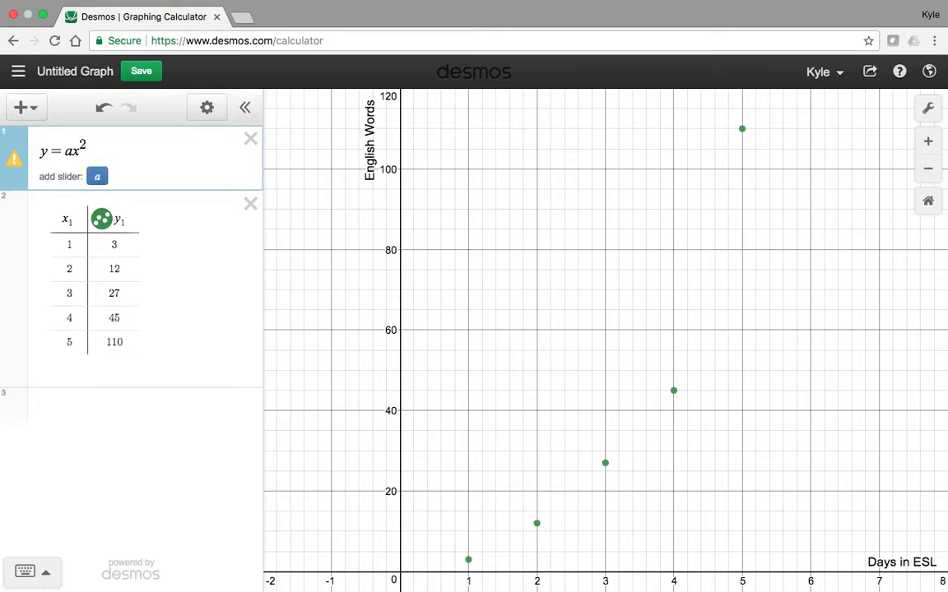
type("+b")
type("x+c")
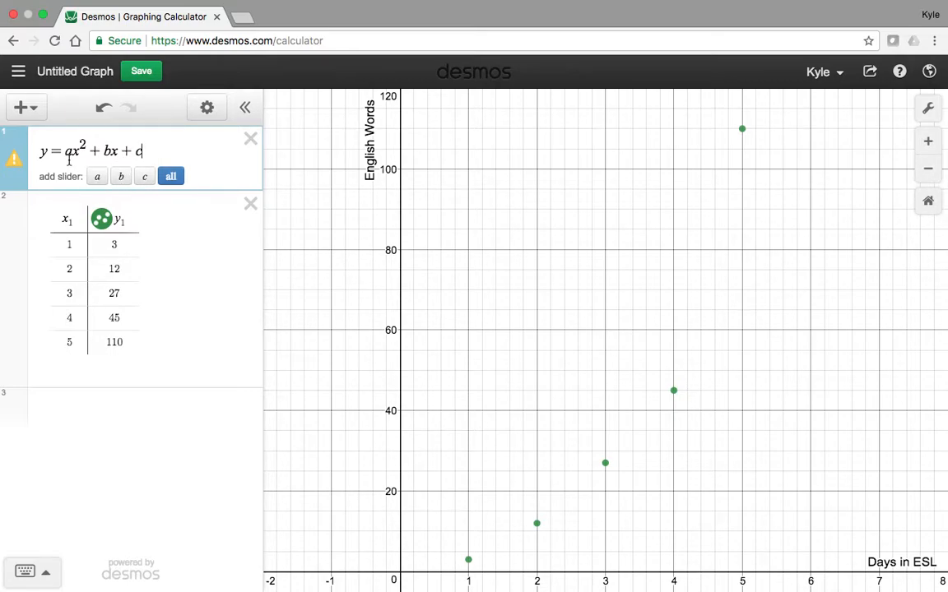
left_click(170, 176)
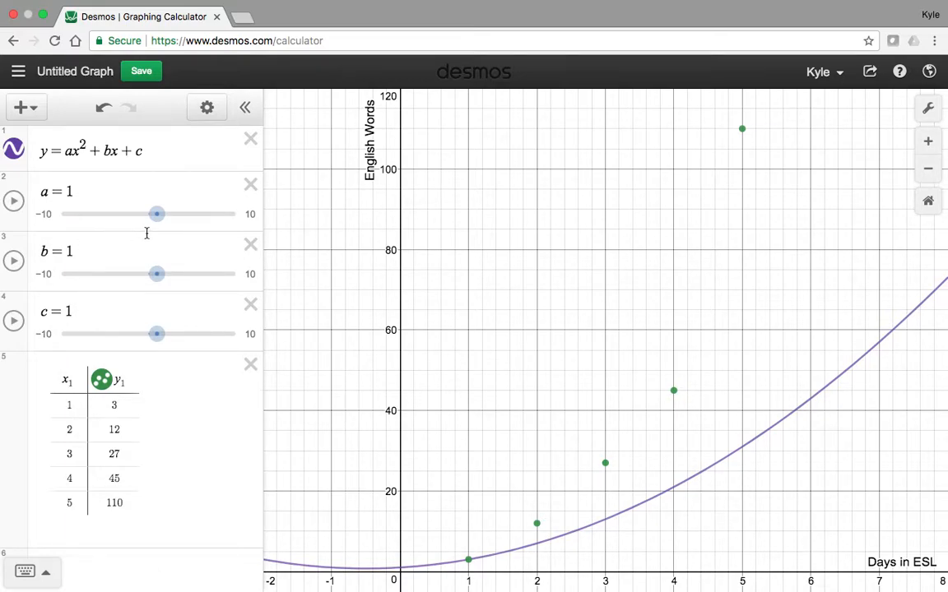
Adjust the parabola towards the data points by setting the sliders to a = 3.2 and c = −0.8
left_click_drag(160, 219, 174, 219)
mouse_move(156, 274)
left_mouse_down()
mouse_move(182, 276)
mouse_move(110, 282)
mouse_move(161, 277)
left_mouse_up()
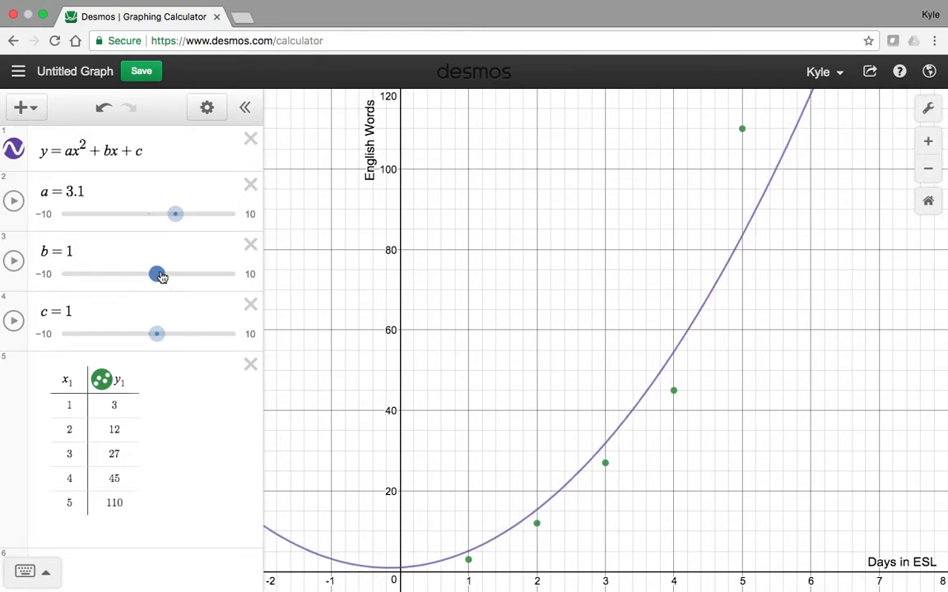
mouse_move(161, 334)
left_mouse_down()
mouse_move(200, 334)
mouse_move(117, 339)
mouse_move(144, 338)
left_mouse_up()
left_click_drag(173, 219, 174, 223)
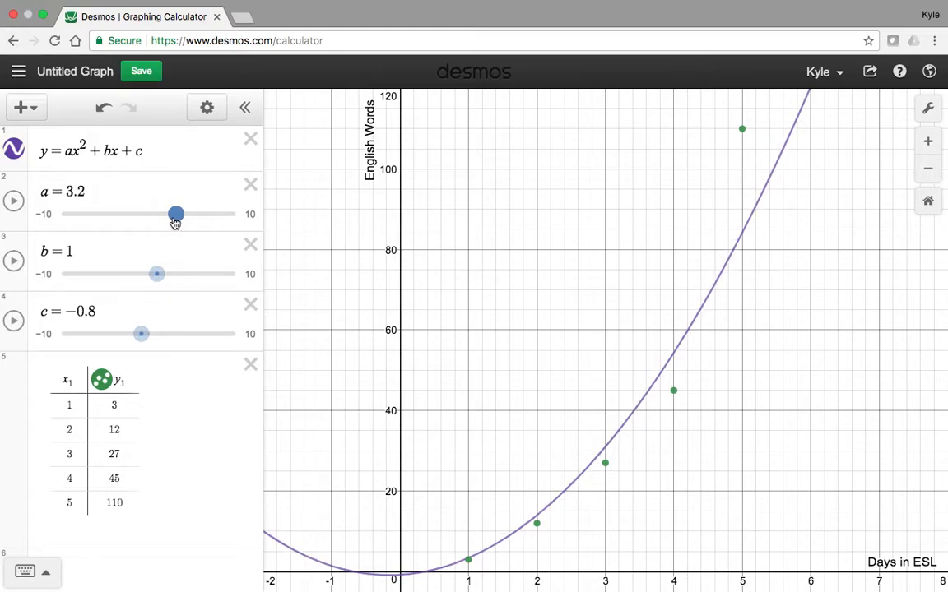